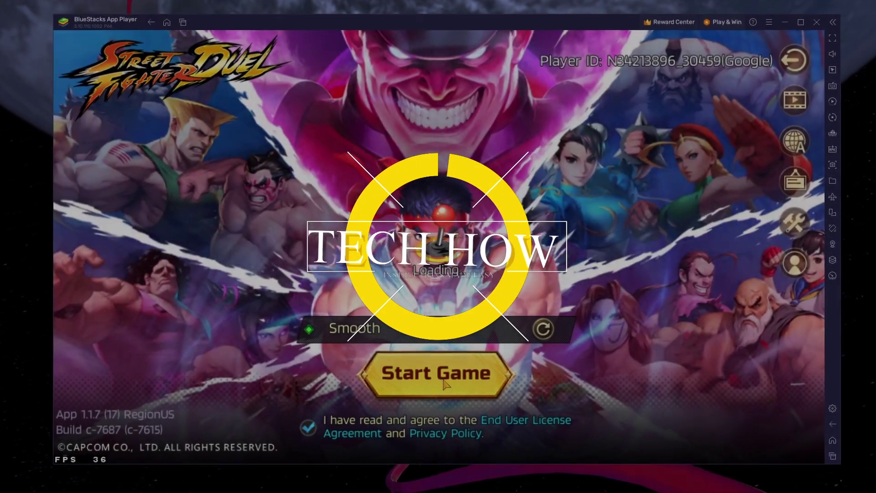
- Start Street Fighter: Duel, collect the idle rewards from the treasure chest, and dismiss the level-up screen
left_click(445, 384)
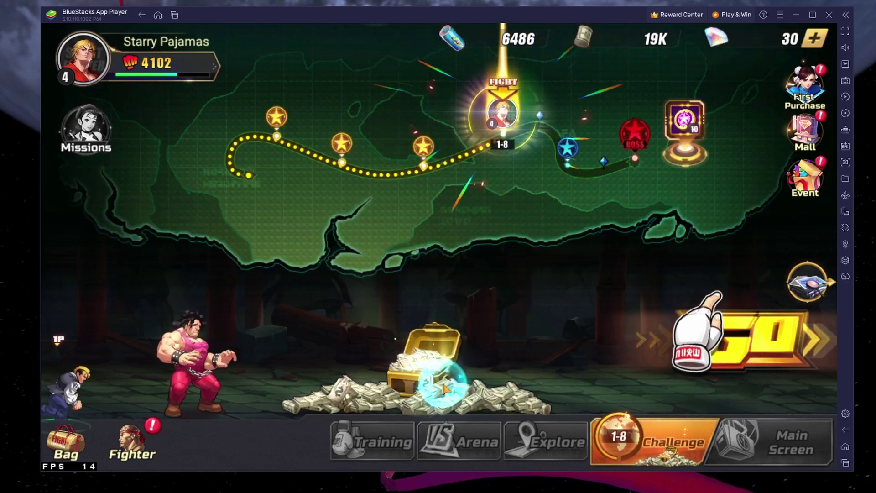
left_click(445, 388)
left_click(439, 410)
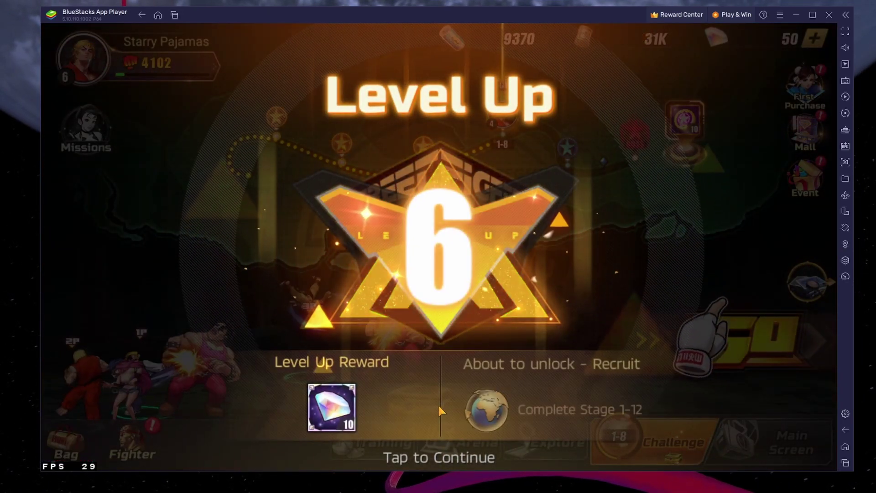
left_click(439, 411)
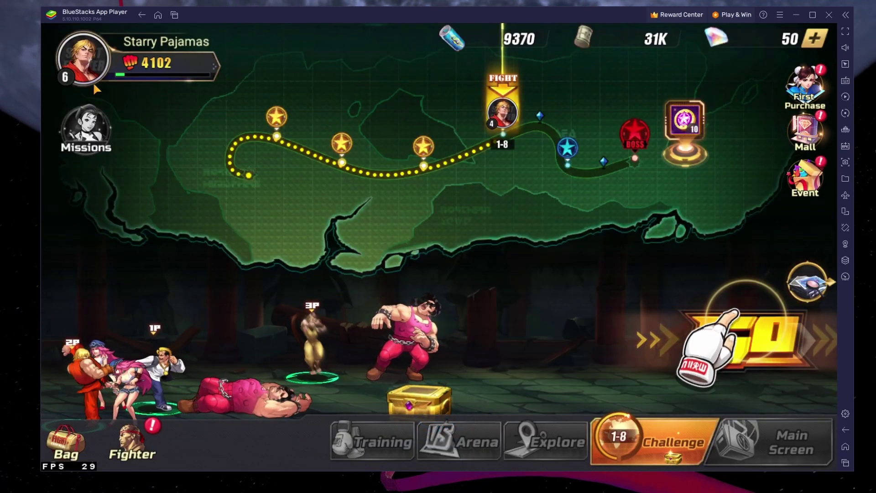
- Look through the avatar and avatar frame options in the player settings, and return to the emulator's home screen
left_click(93, 81)
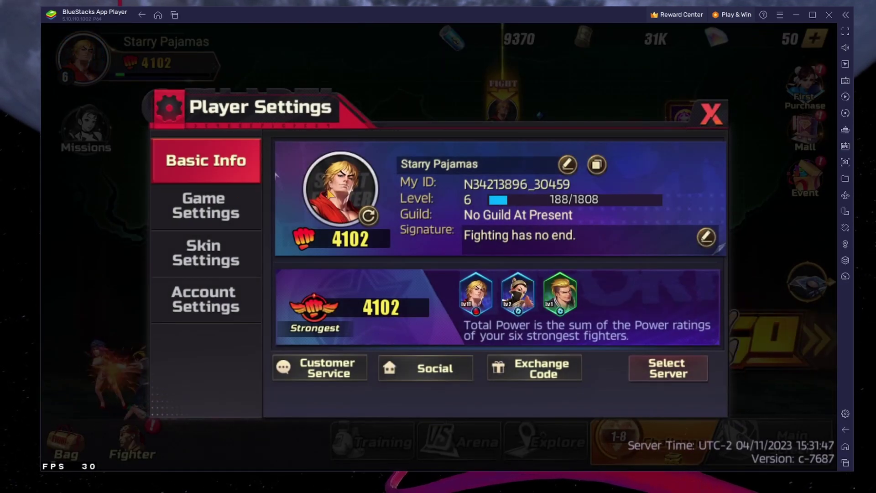
left_click(330, 194)
left_click(187, 198)
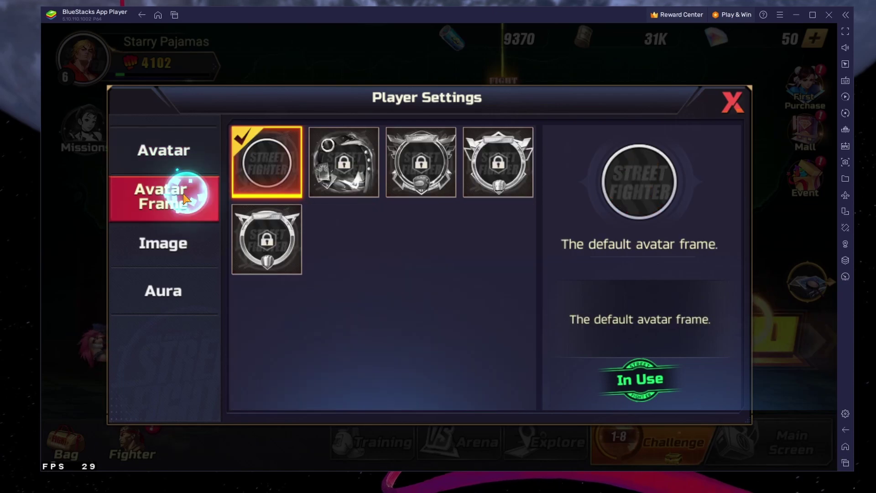
left_click(167, 147)
left_click(733, 102)
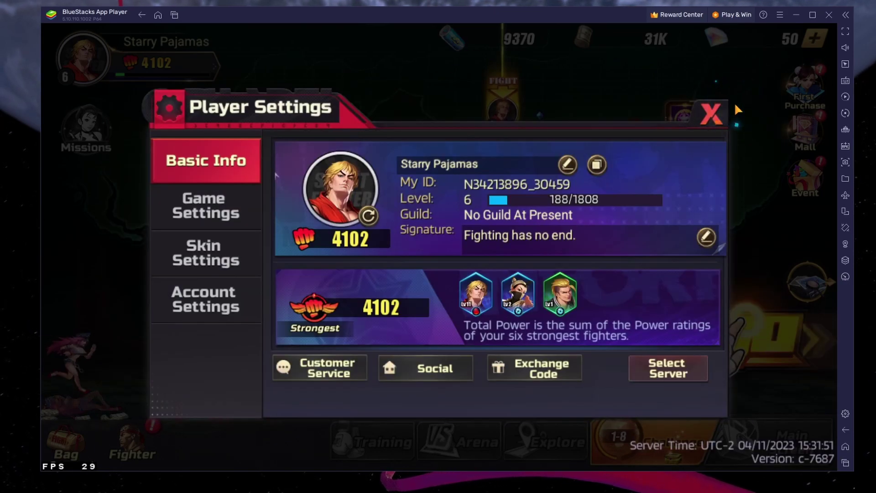
left_click(731, 106)
left_click(845, 446)
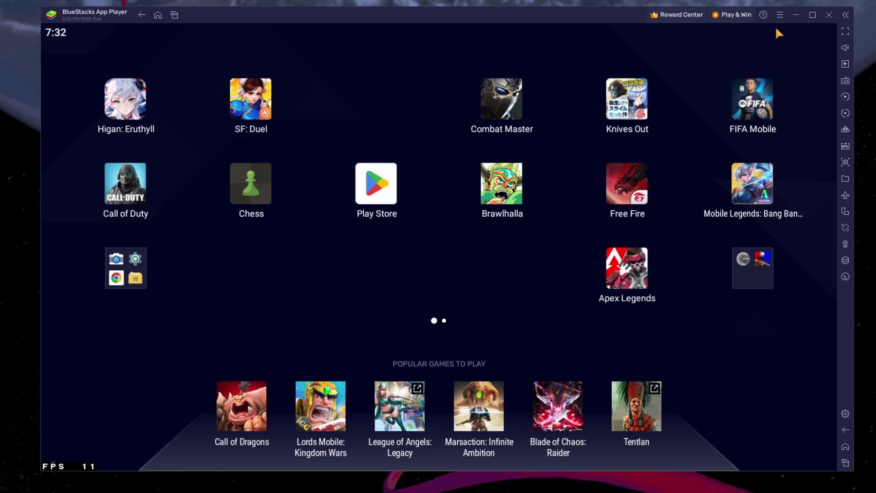
- Switch to the BlueStacks website in Chrome, download the BlueStacks 5 installer, and launch it, closing it without updating
left_click(797, 14)
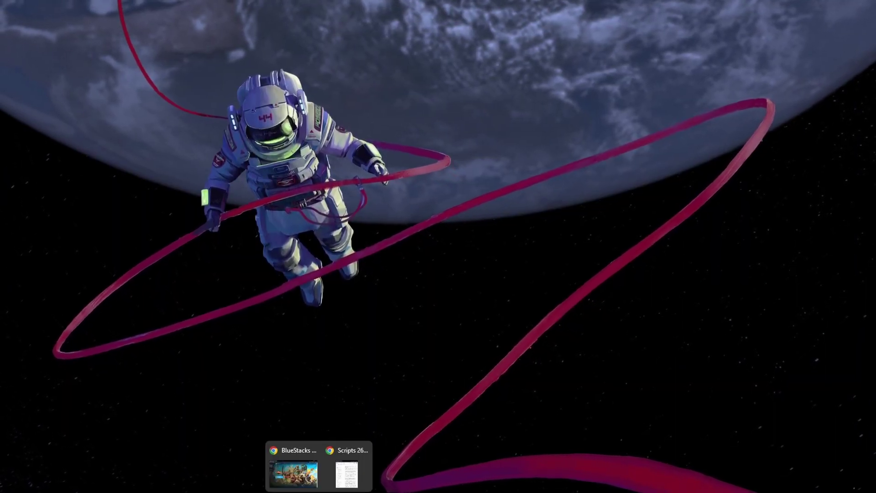
left_click(293, 474)
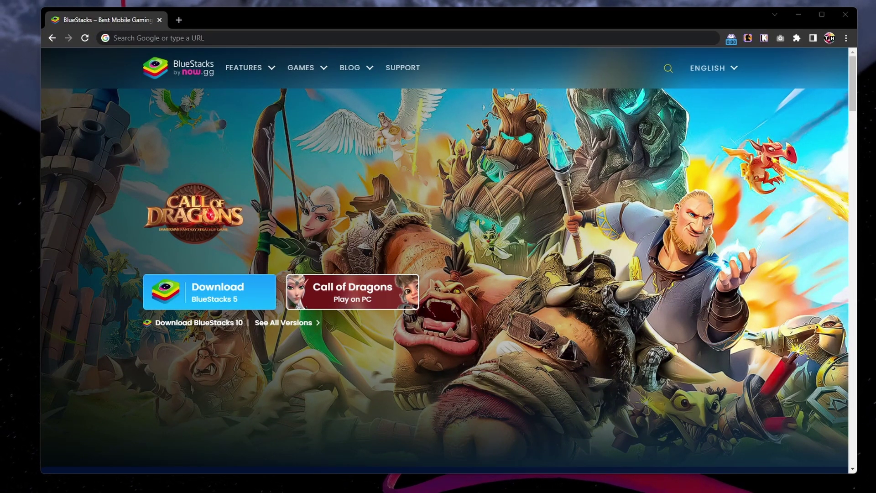
left_click(248, 304)
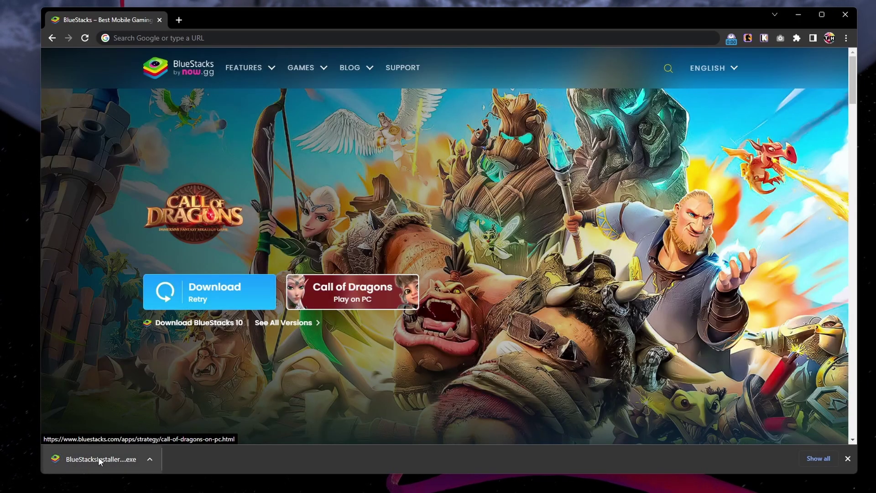
left_click(99, 461)
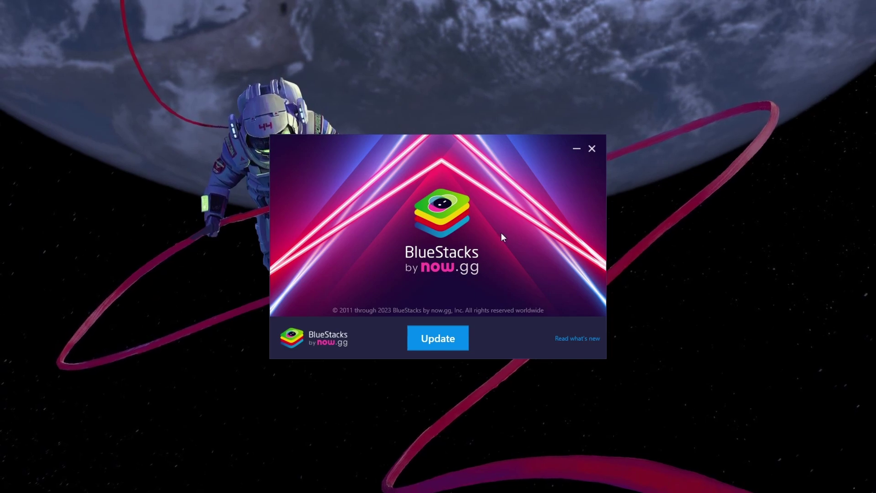
left_click(591, 149)
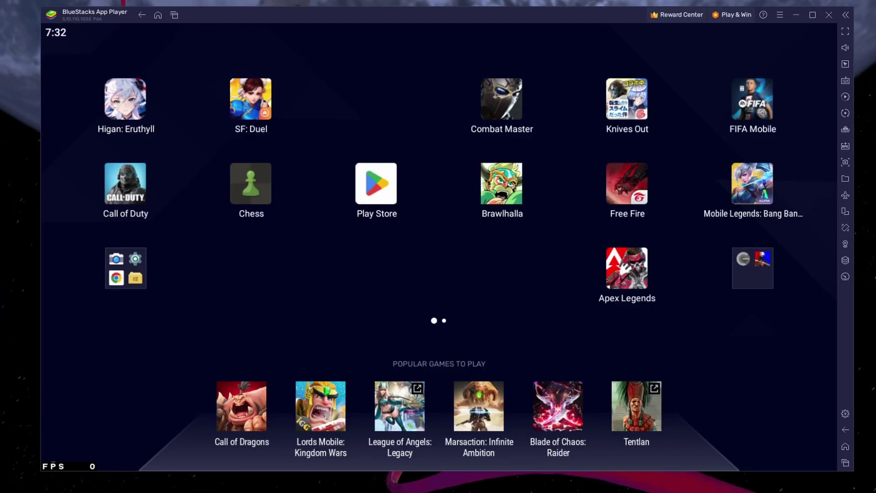
- Search the Play Store for "street fighter" and open the Street Fighter: Duel page
left_click(377, 197)
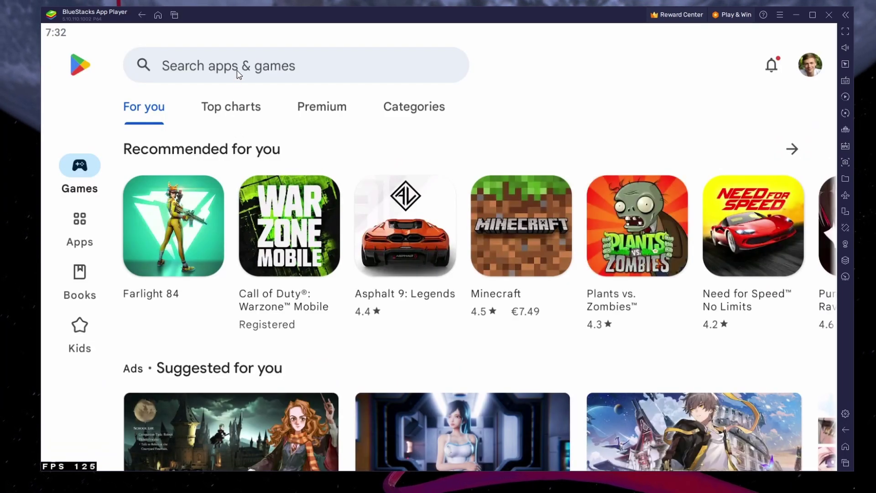
left_click(237, 71)
type("street fi")
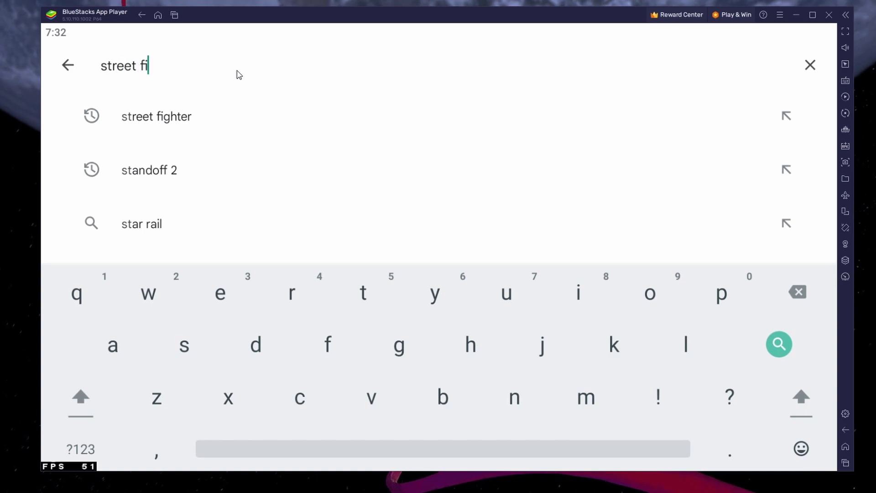
type("ghter")
key("Return")
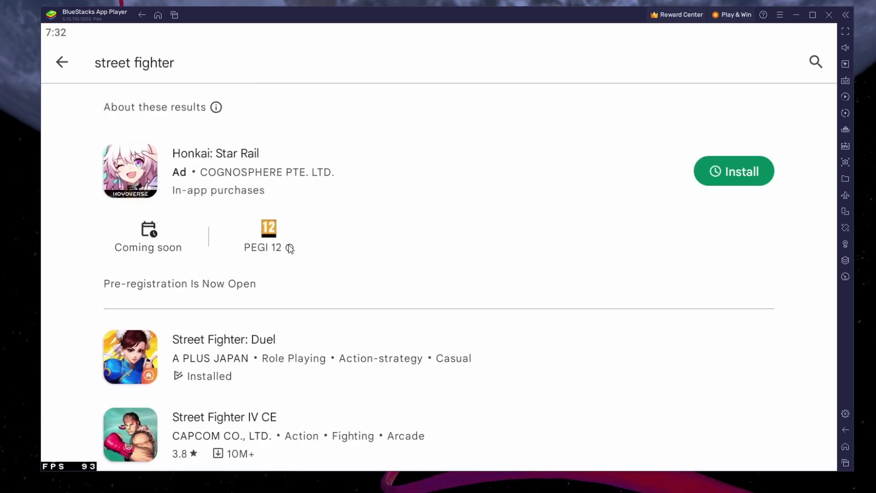
scroll(318, 121, "down", 4)
left_click(143, 170)
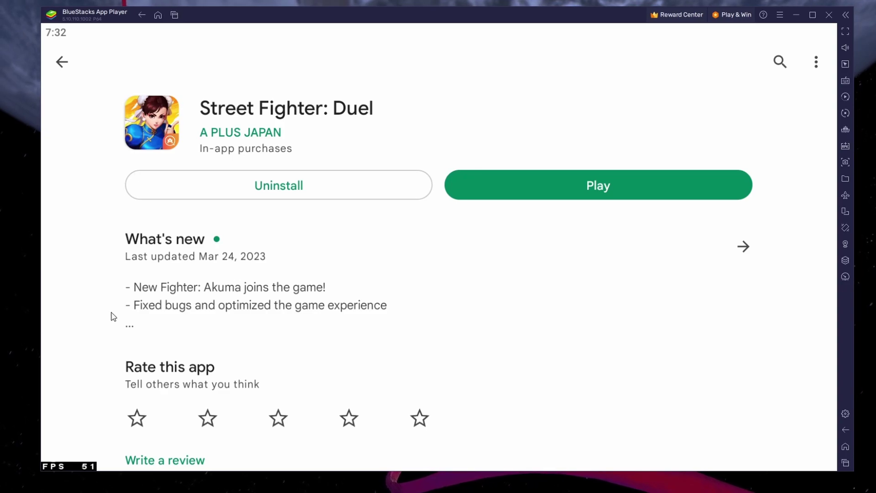
- Look through the game's store page and its screenshots, and return to the emulator's home screen
left_click_drag(116, 313, 129, 157)
left_click_drag(565, 220, 389, 199)
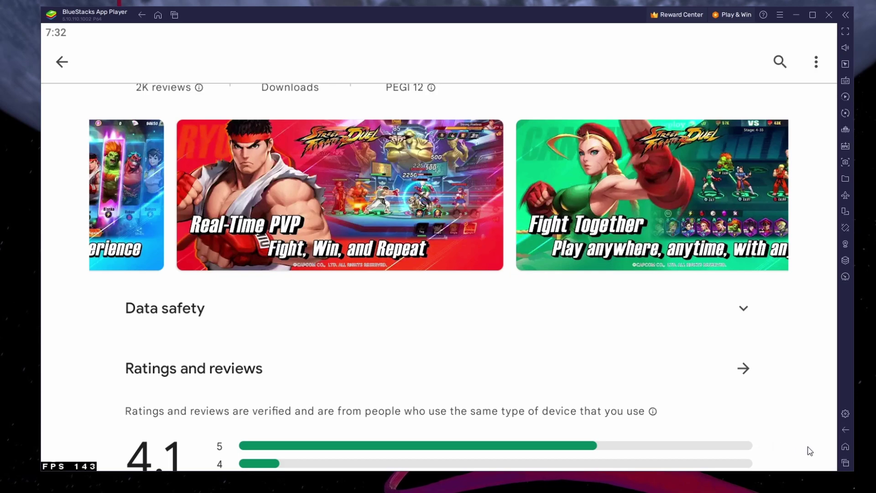
left_click(839, 450)
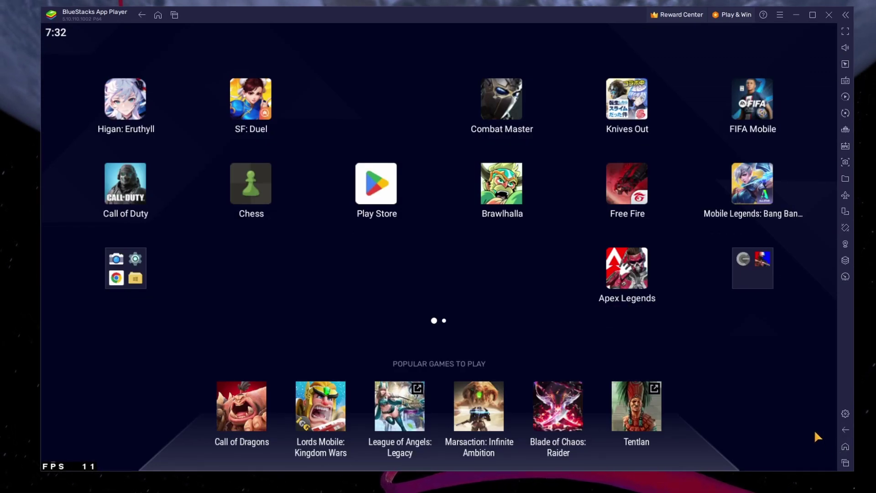
- Open the emulator's performance settings and choose High (4 Cores) CPU allocation, keeping memory allocation at High (4 GB)
left_click(844, 412)
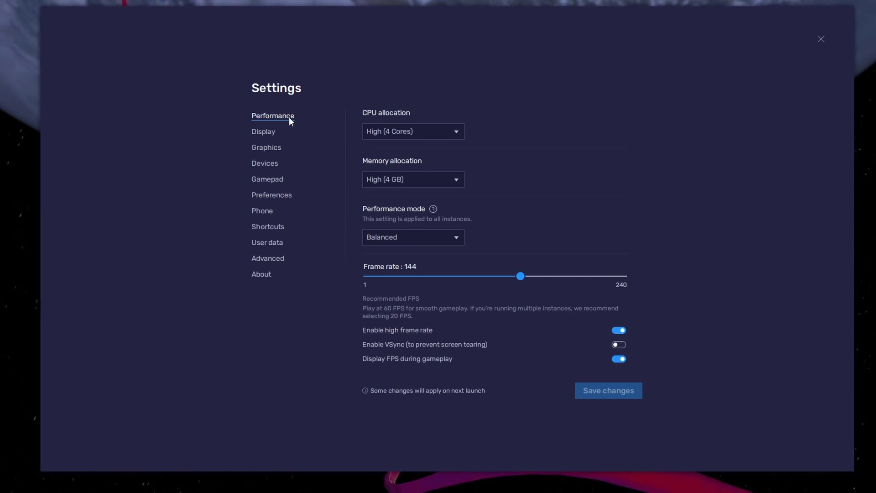
left_click(451, 136)
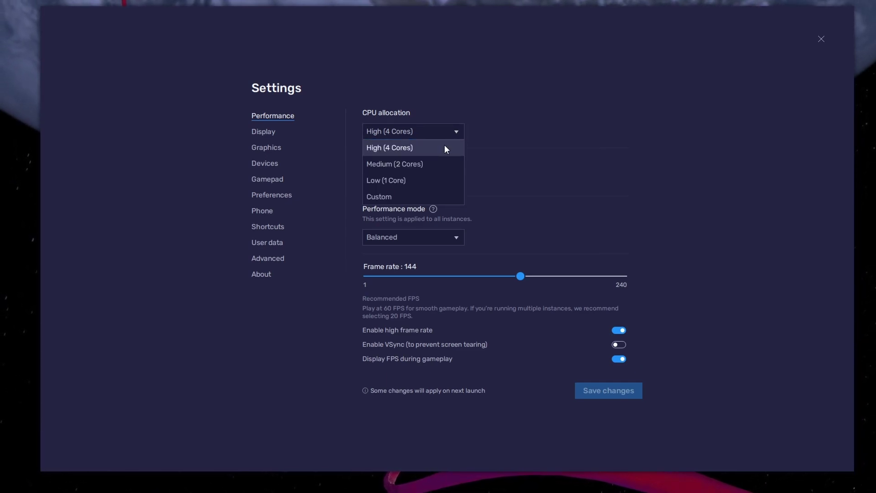
left_click(445, 146)
left_click(458, 177)
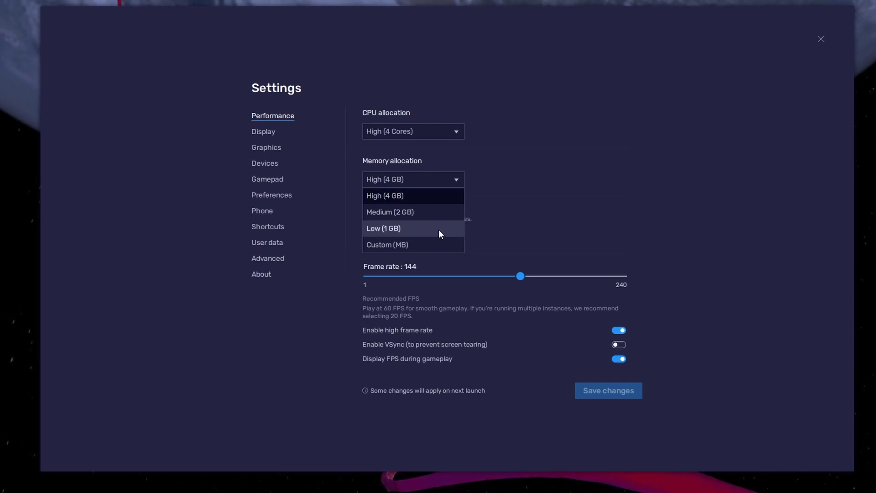
left_click(512, 179)
- Choose the Balanced performance mode and set the frame rate to 144 with high frame rate enabled
left_click(456, 246)
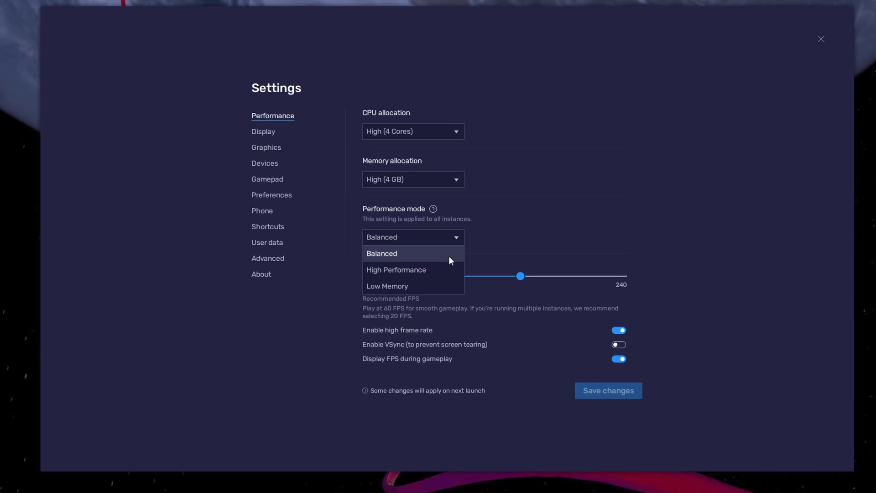
left_click(448, 256)
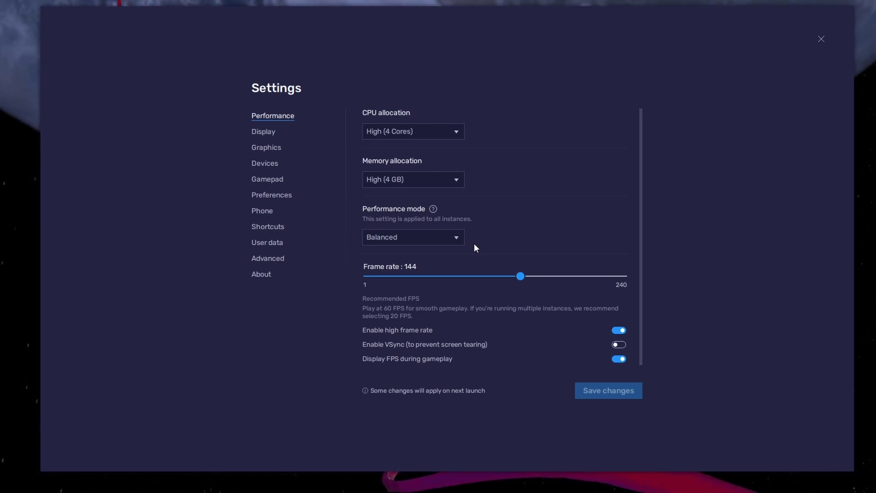
left_click(613, 331)
left_click(614, 331)
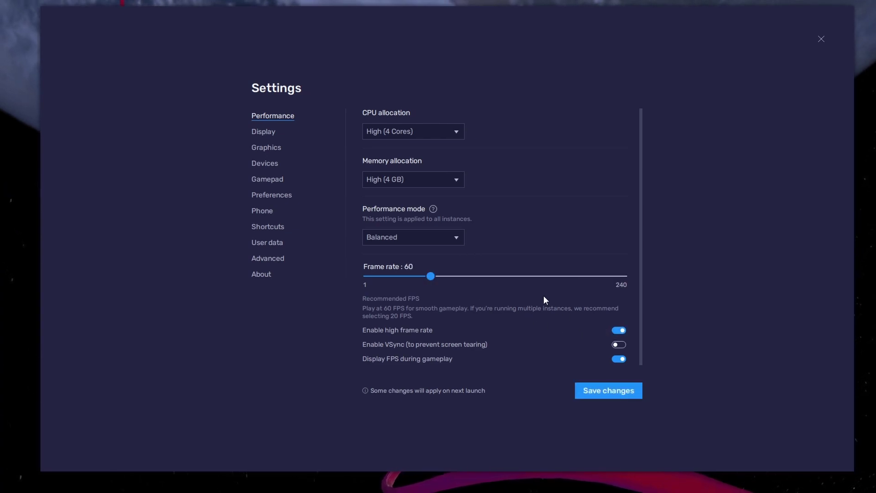
left_click_drag(512, 277, 520, 278)
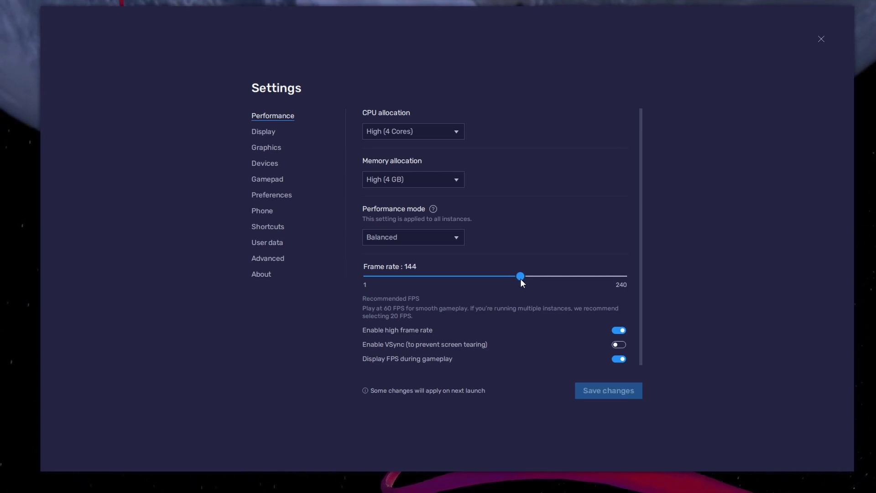
- Check the monitor's available refresh rates in the Windows advanced display settings, and close the window
right_click(26, 254)
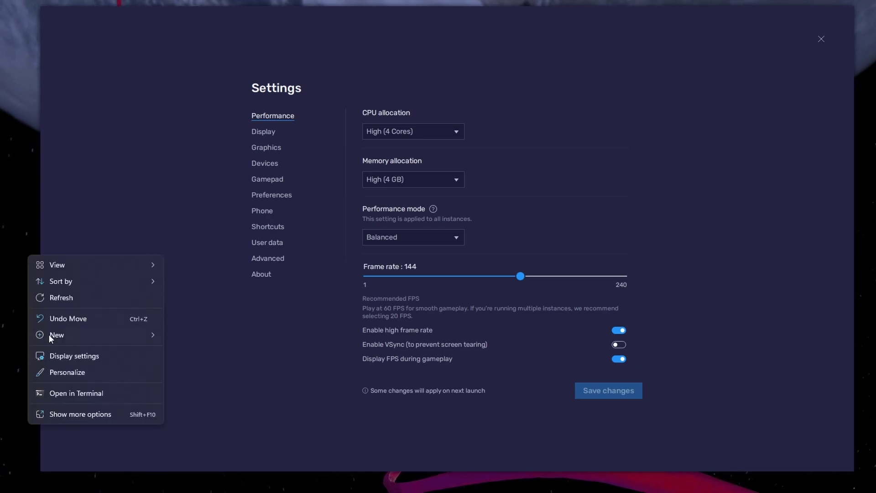
left_click(127, 355)
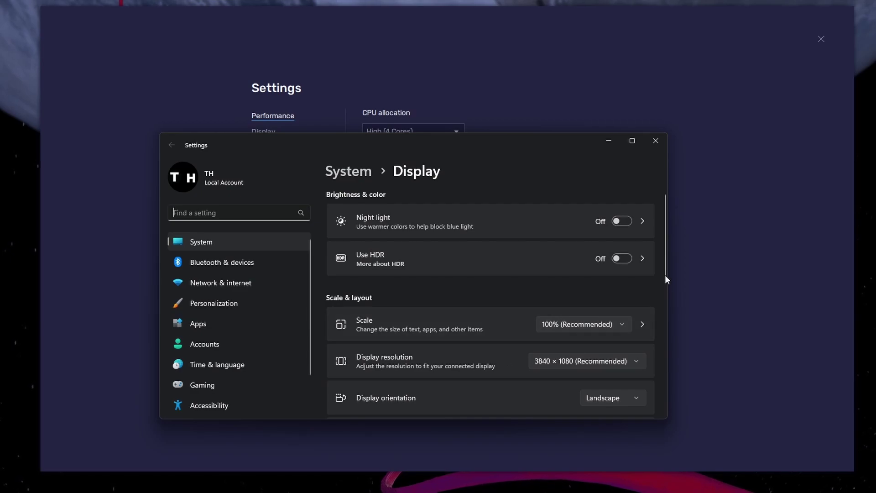
left_click_drag(664, 275, 650, 383)
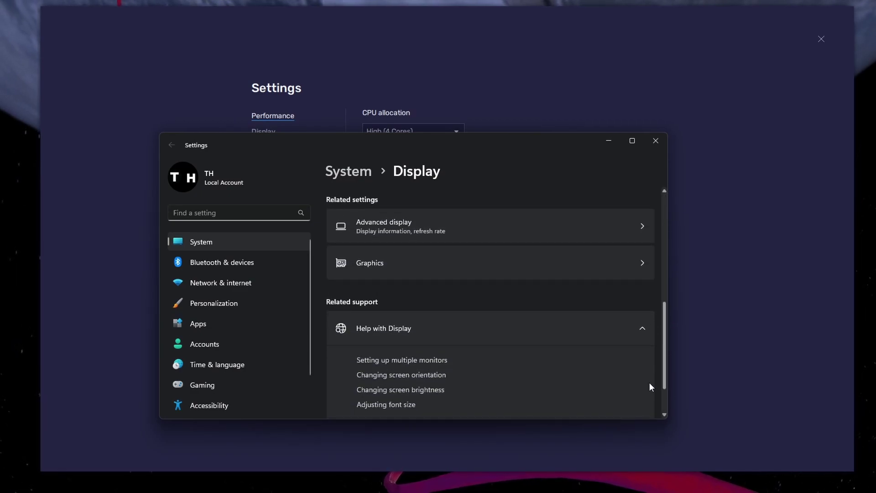
left_click(470, 241)
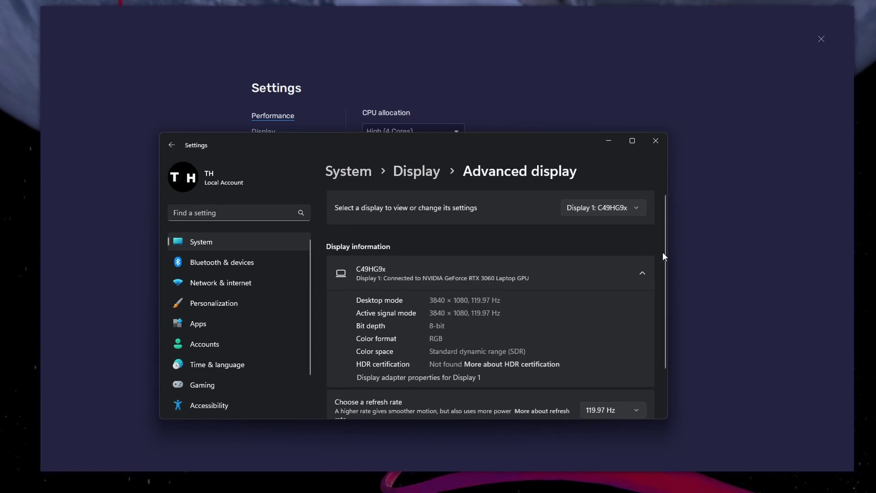
left_click_drag(664, 257, 658, 324)
left_click(637, 355)
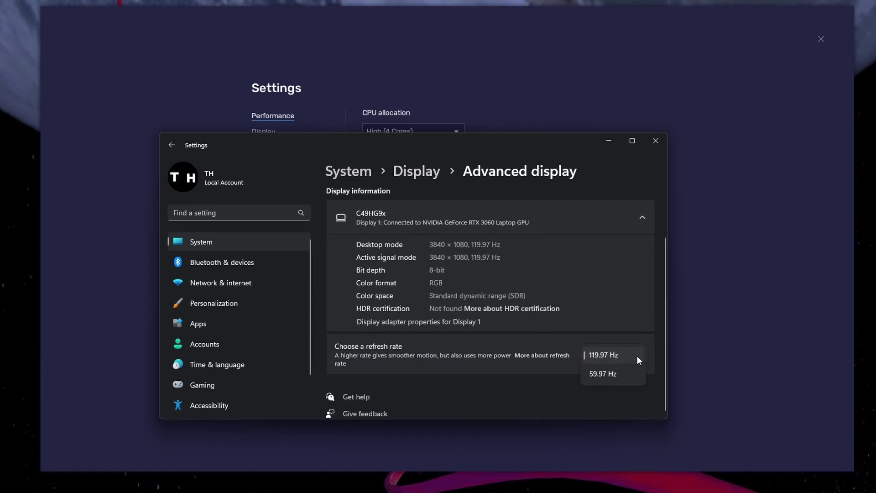
left_click(665, 352)
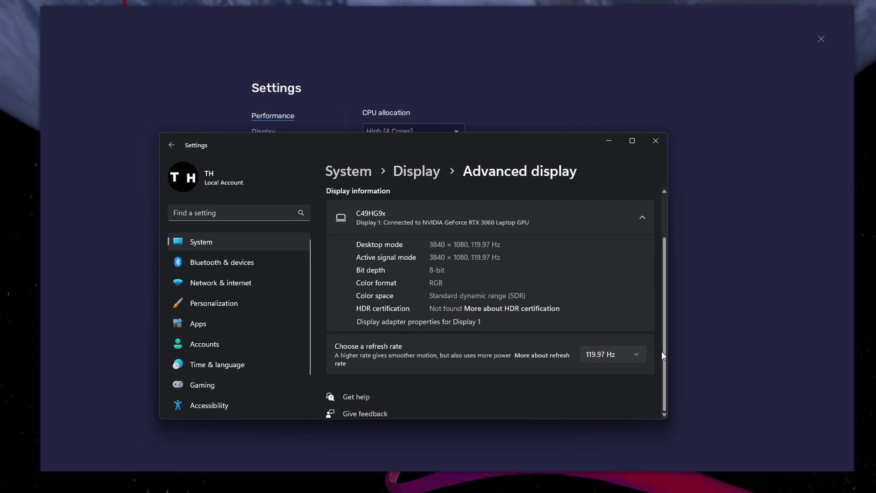
left_click(649, 143)
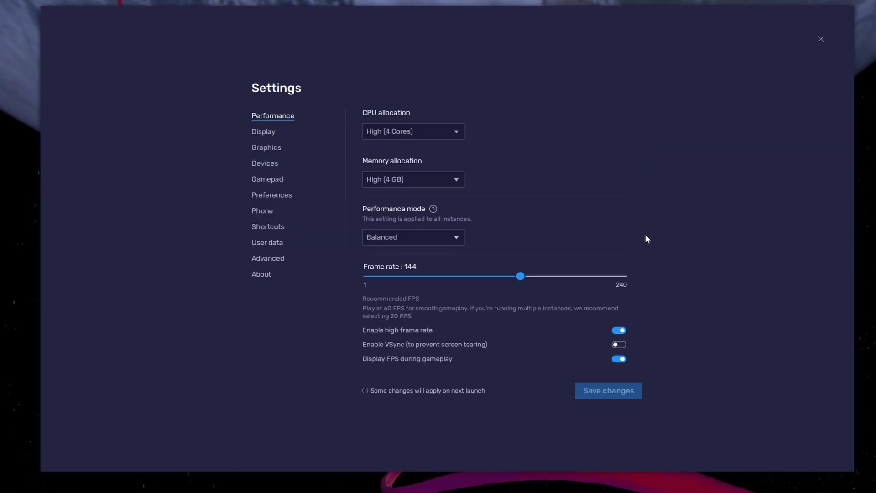
- Switch the FPS display during gameplay off and back on, and open the emulator's display settings
left_click(619, 359)
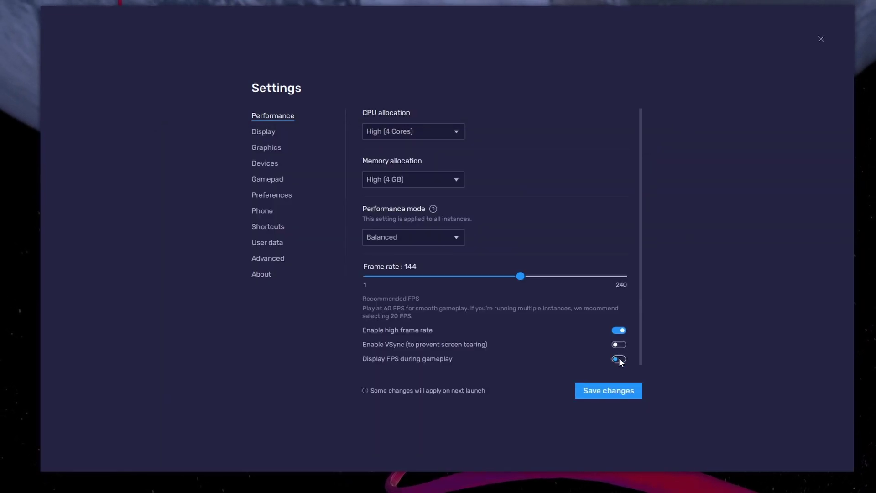
left_click(620, 359)
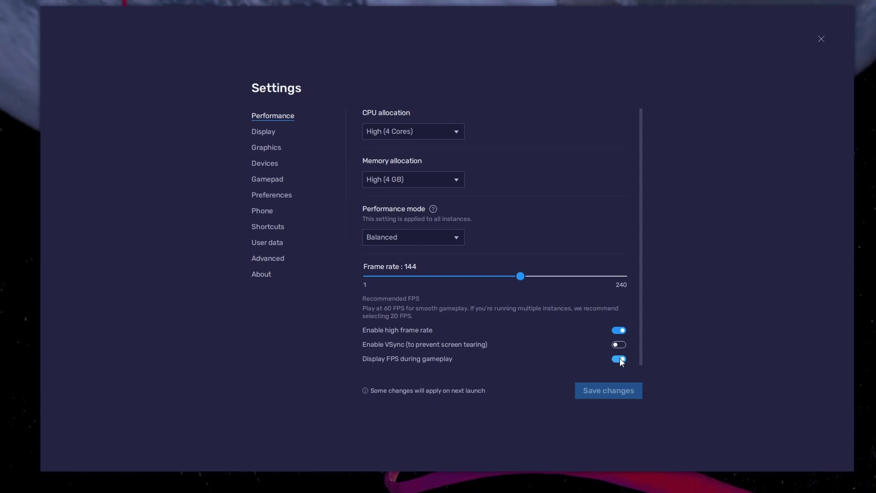
left_click(265, 135)
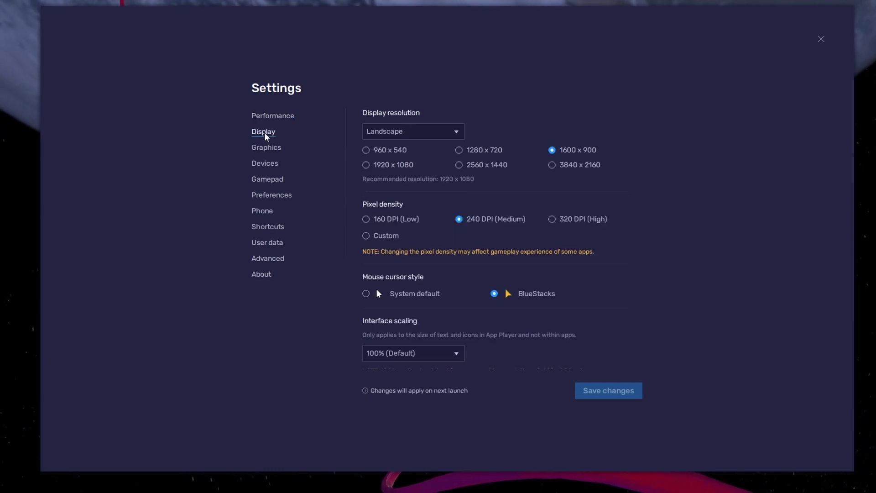
- Keep the Landscape orientation, try the 1280 x 720, 2560 x 1440 and 3840 x 2160 resolutions, and return to 1600 x 900
left_click(414, 131)
left_click(419, 148)
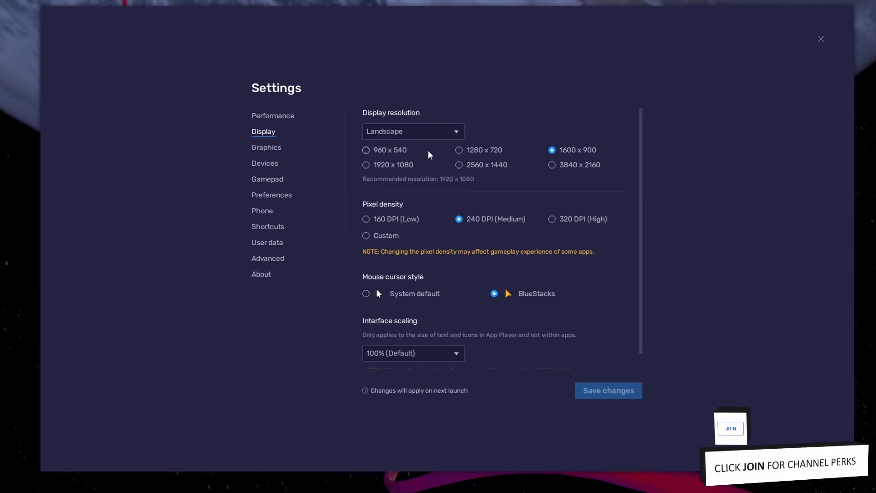
left_click(458, 150)
left_click(469, 167)
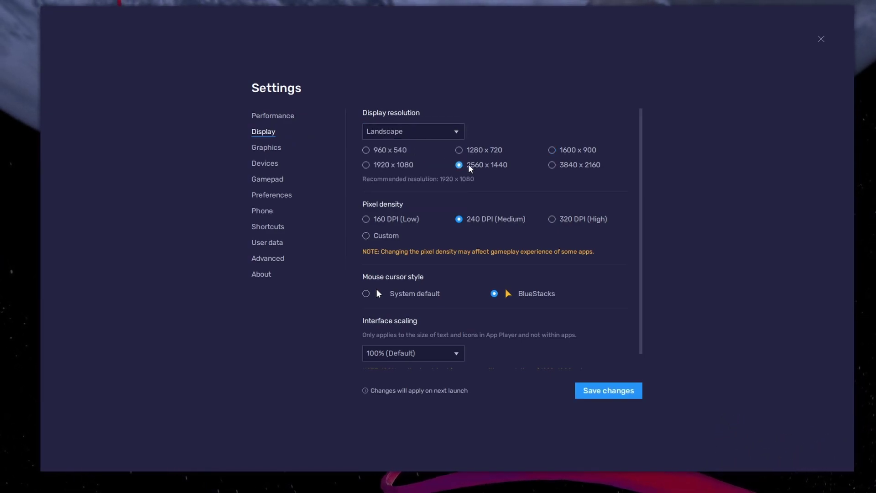
left_click(552, 165)
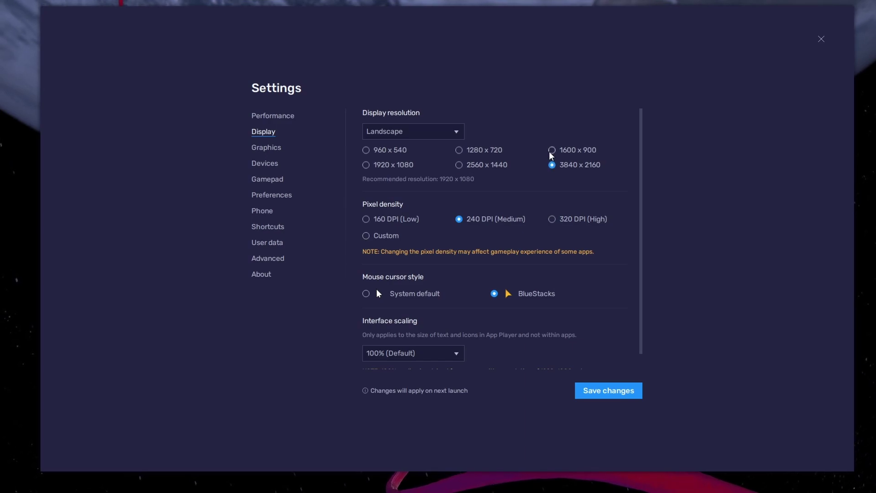
left_click(552, 150)
- Close the emulator settings and slightly enlarge the emulator window
left_click(821, 40)
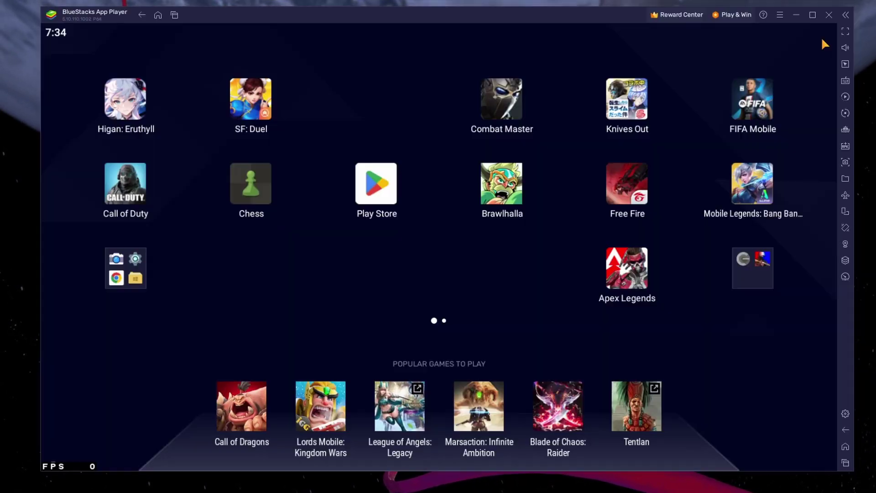
left_click_drag(853, 472, 856, 471)
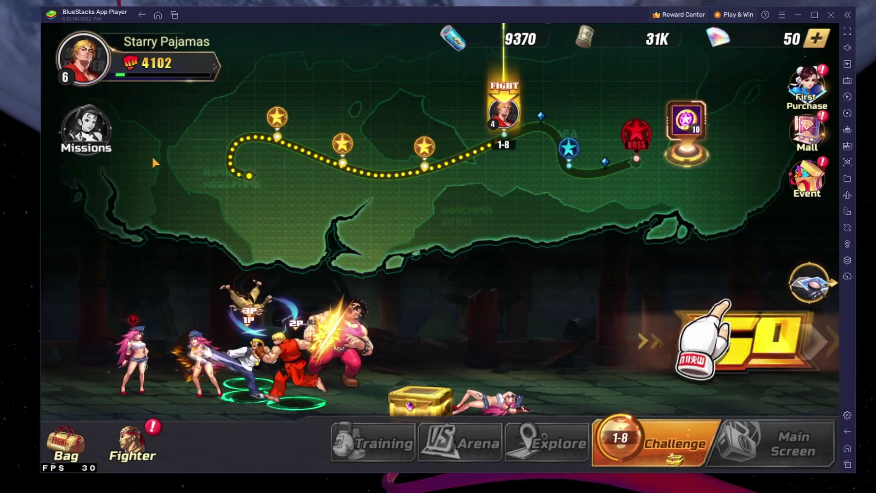
- Review the game settings for battle, music and voice in the player settings, and check the emulator's volume control
left_click(75, 59)
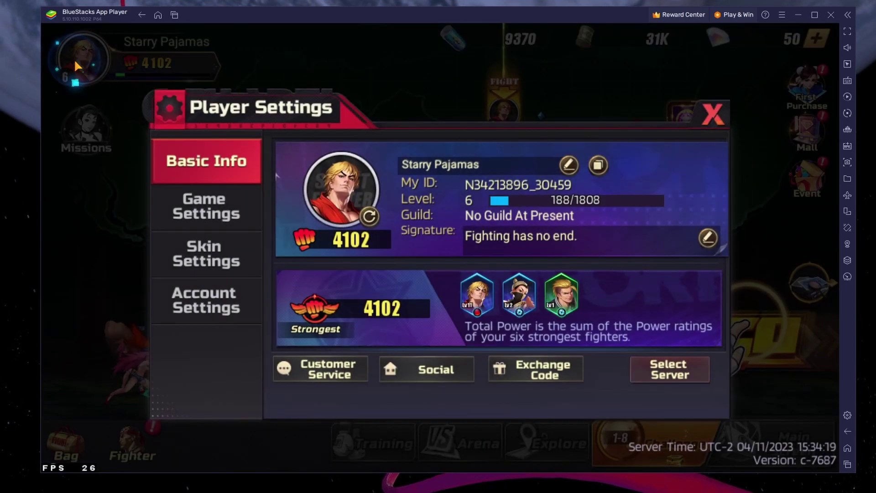
left_click(174, 209)
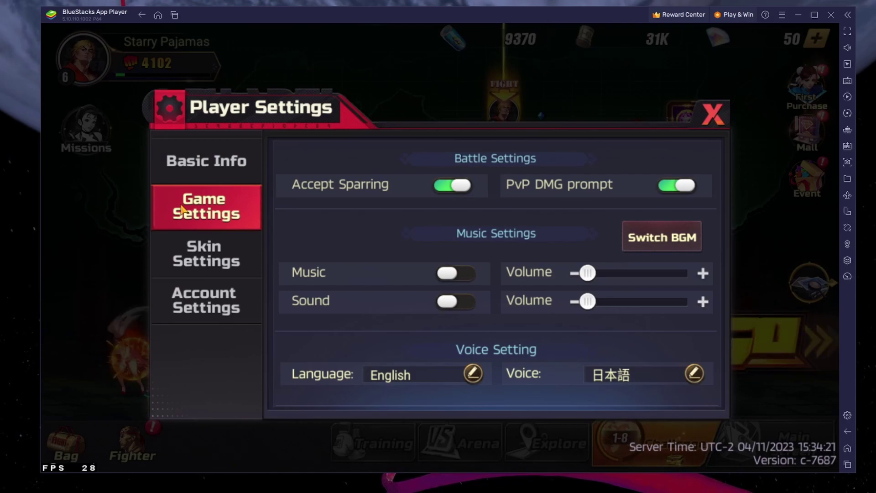
left_click(592, 273)
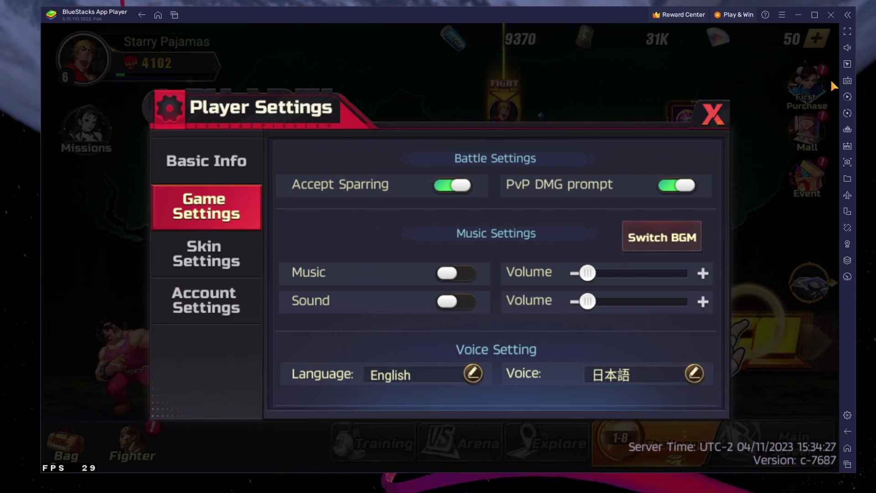
mouse_move(848, 47)
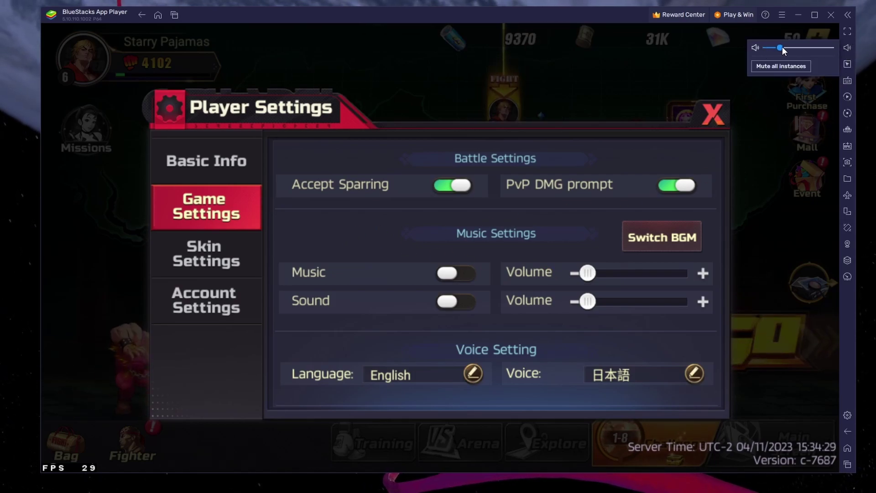
mouse_move(849, 82)
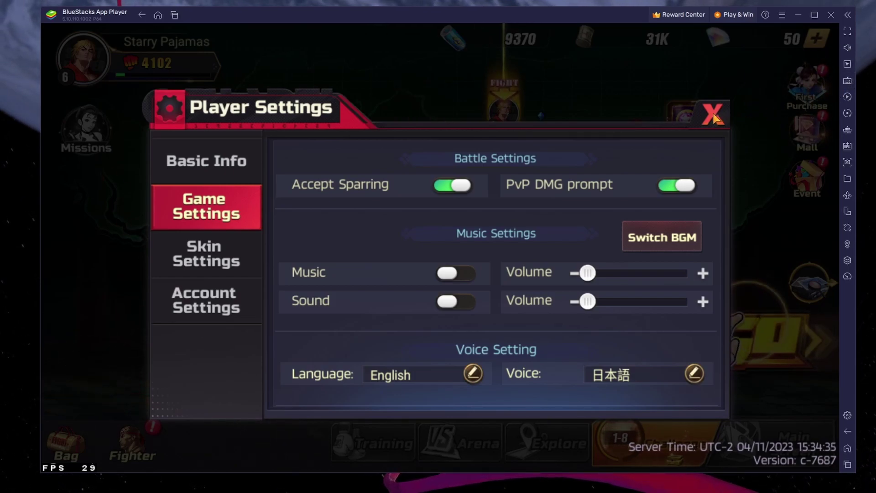
- View the game's server list from the player's basic info and return to the player settings
left_click(196, 169)
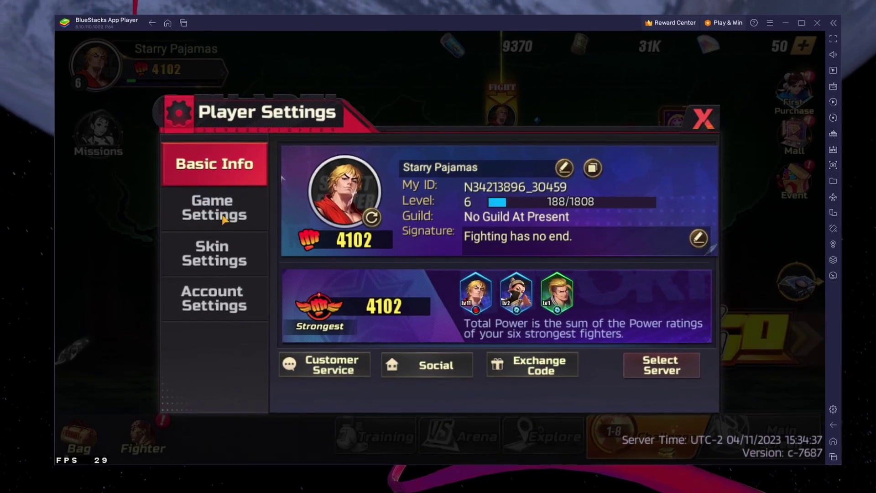
left_click(657, 368)
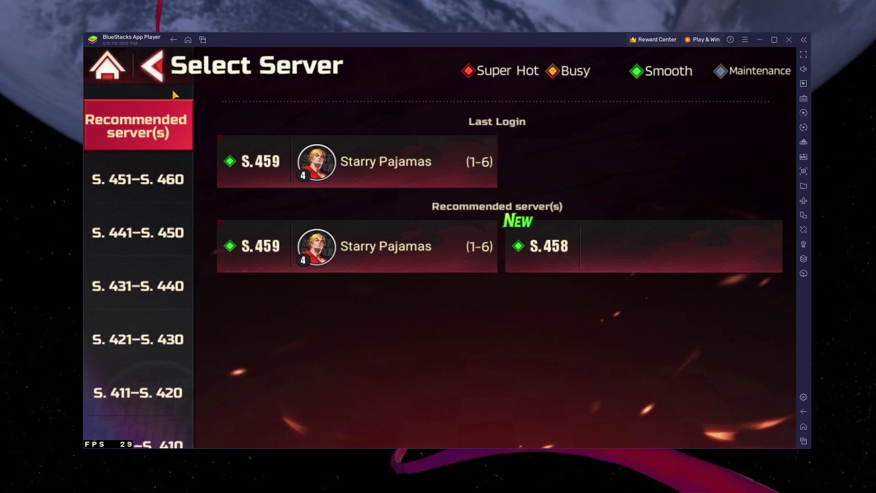
left_click(108, 66)
- Close the player settings and open the Stage 1-8 challenge details
left_click(683, 126)
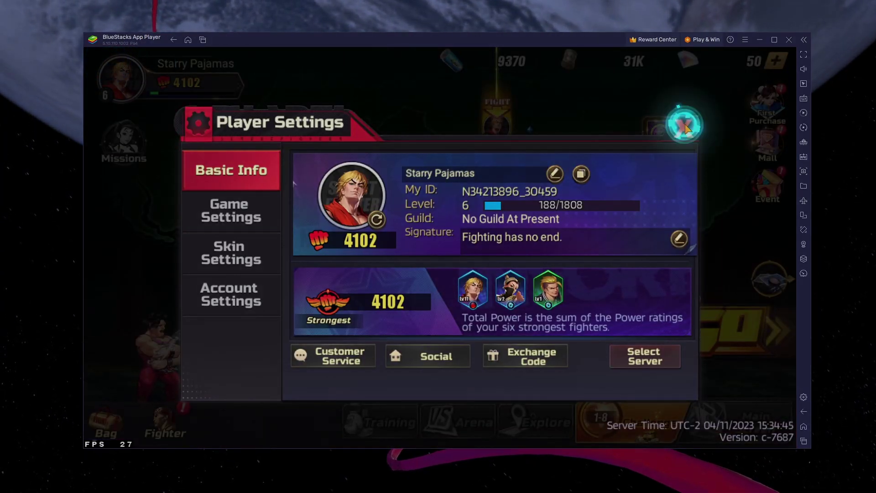
left_click(716, 288)
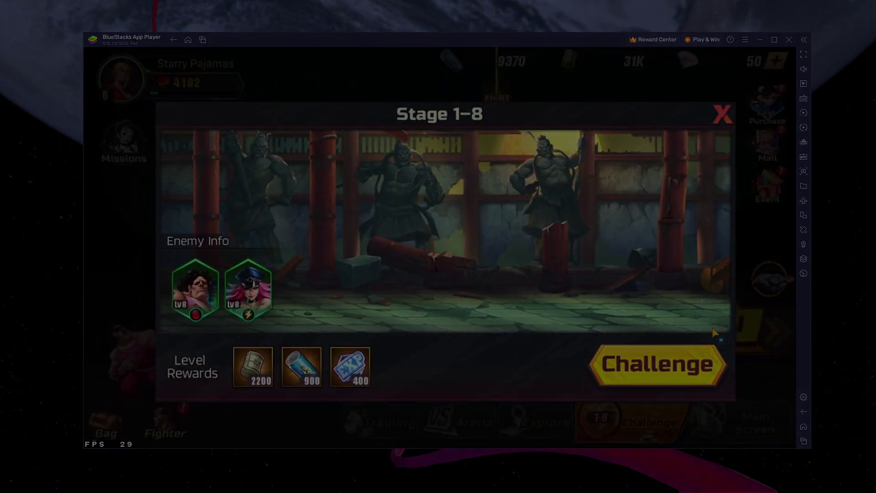